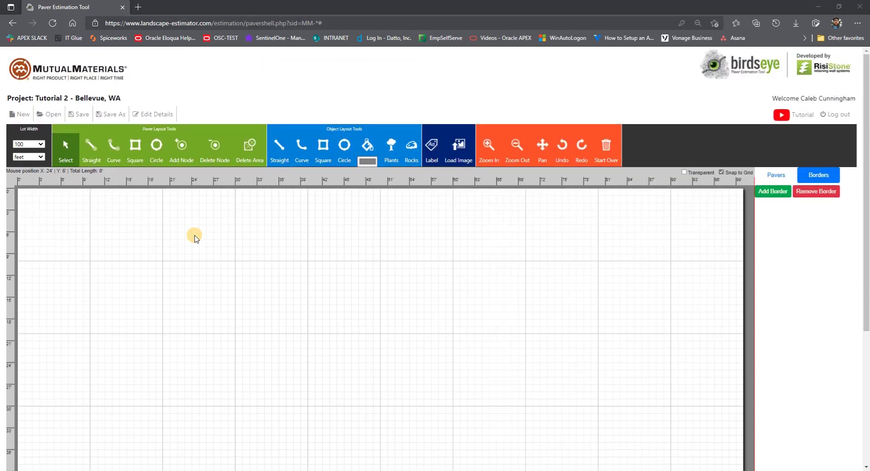
Save the project details with the name Tutorial 2, city Bellevue and state Washington
click(112, 119)
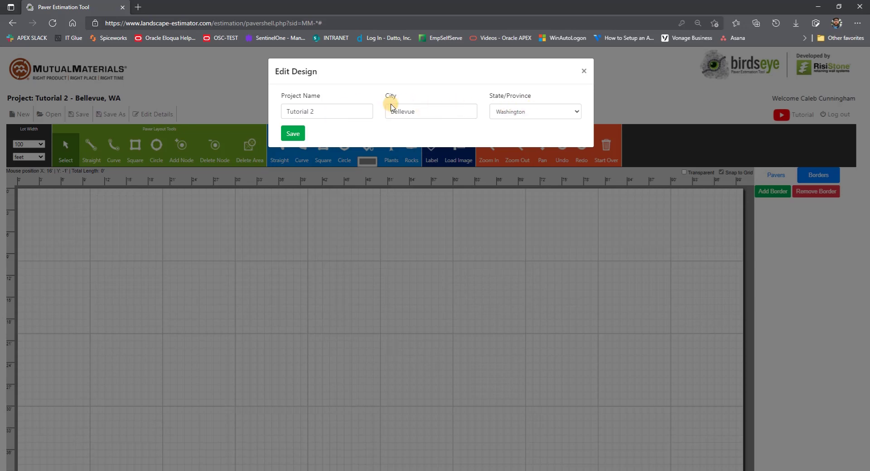
click(292, 133)
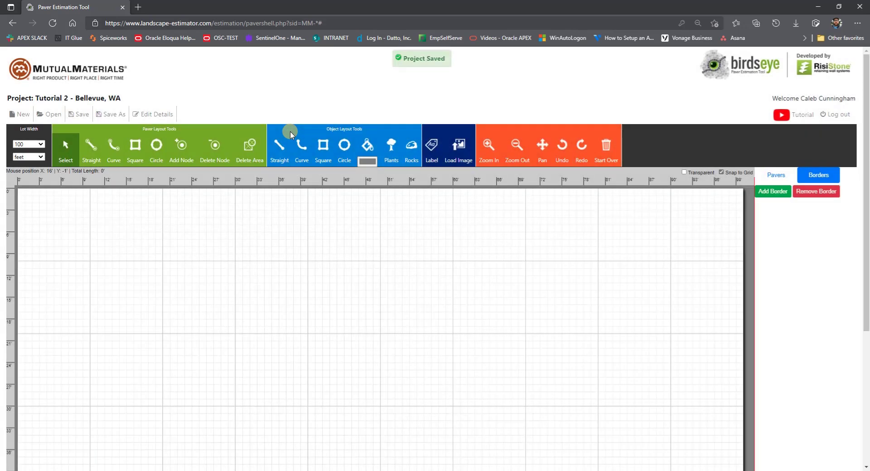
Draw a rectangular paver area about 40 by 25 ft, starting at X 10', Y 7' on the grid
scroll(178, 256, down, 2)
scroll(177, 256, up, 2)
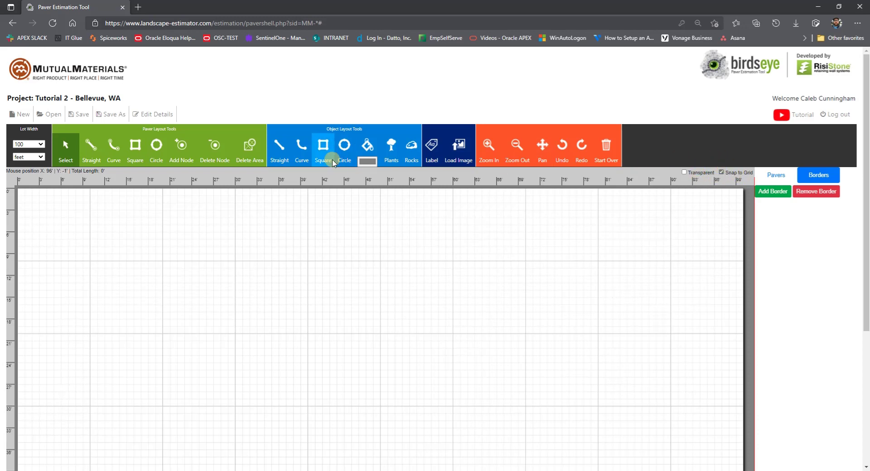
click(135, 147)
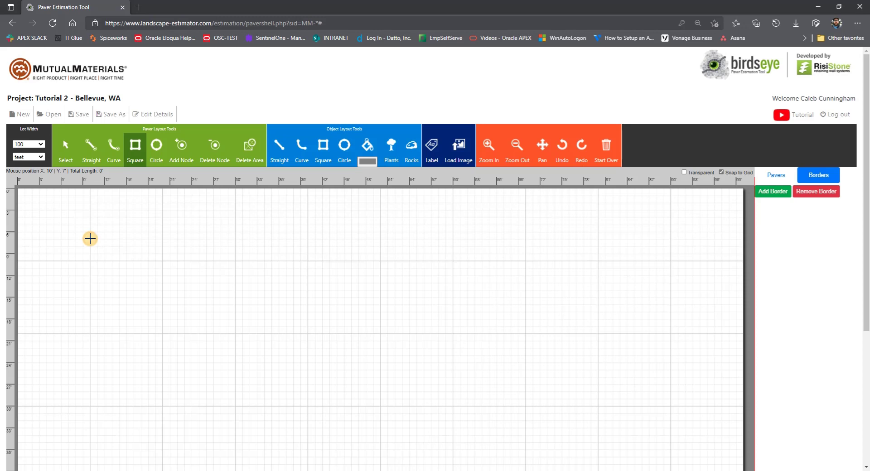
mouse_move(90, 239)
mouse_down()
mouse_move(213, 290)
mouse_move(345, 384)
mouse_move(411, 410)
mouse_move(358, 403)
mouse_move(413, 406)
mouse_move(411, 422)
mouse_move(361, 422)
mouse_move(381, 417)
mouse_up()
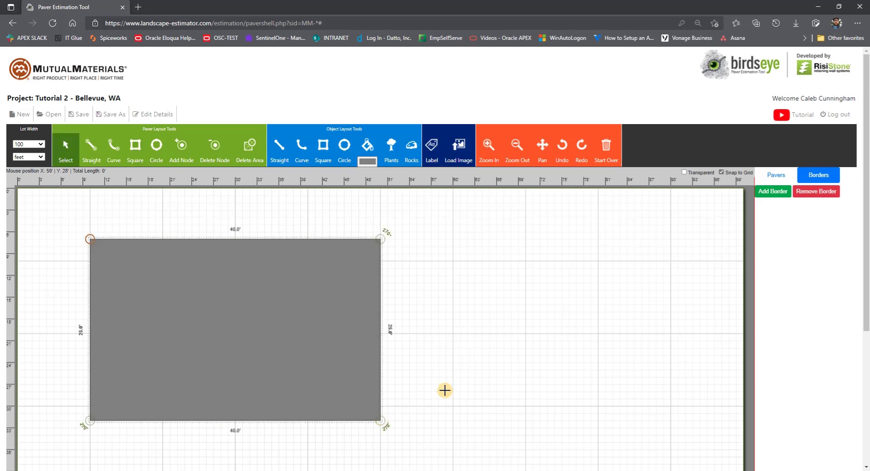
Fill the rectangular paver area with Double Holland Running Bond pavers in Northwest Blend
scroll(445, 390, down, 1)
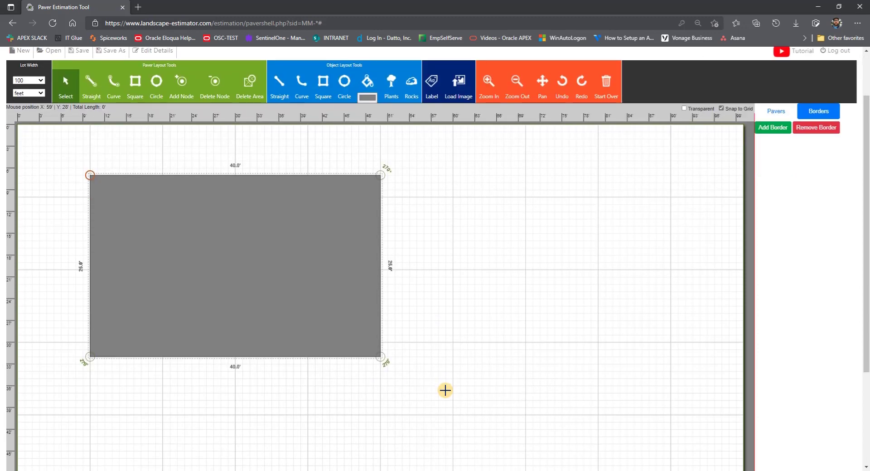
click(778, 111)
click(775, 127)
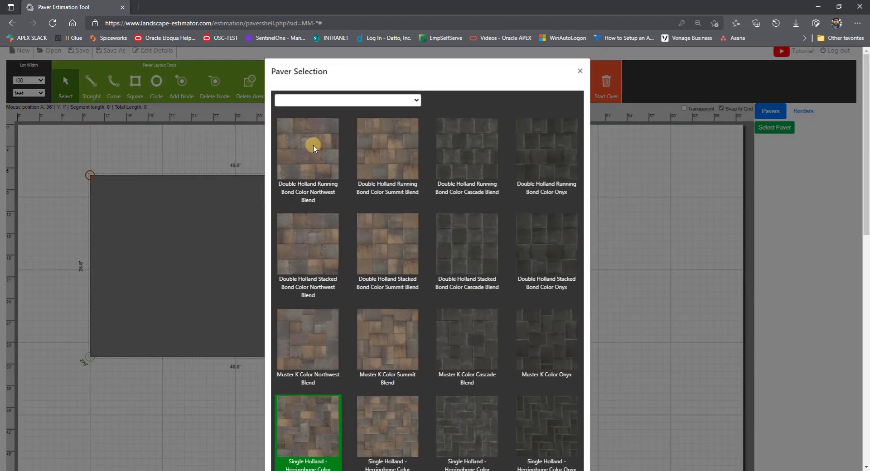
click(313, 145)
scroll(439, 318, down, 12)
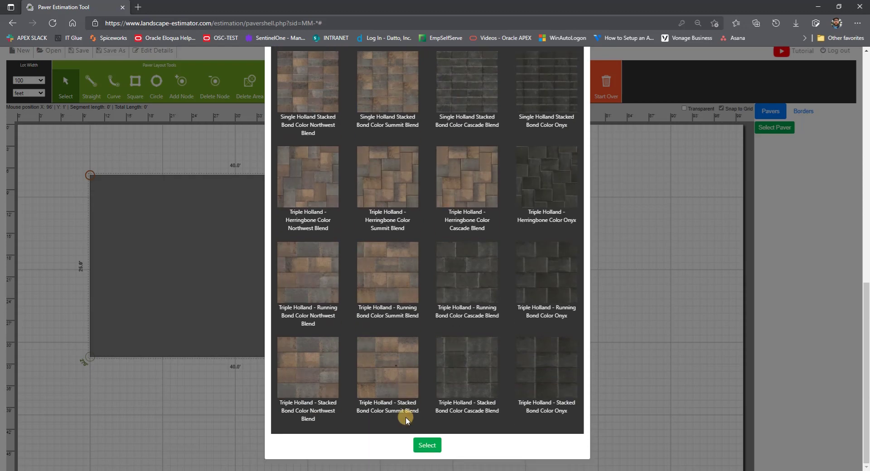
click(426, 445)
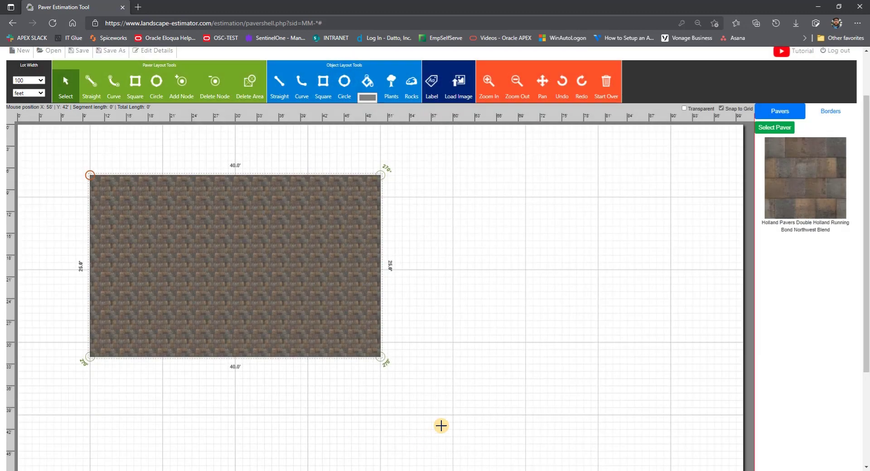
Add two Single Holland Sailor borders to the paver area, Summit Blend first and Onyx second
click(830, 113)
click(773, 127)
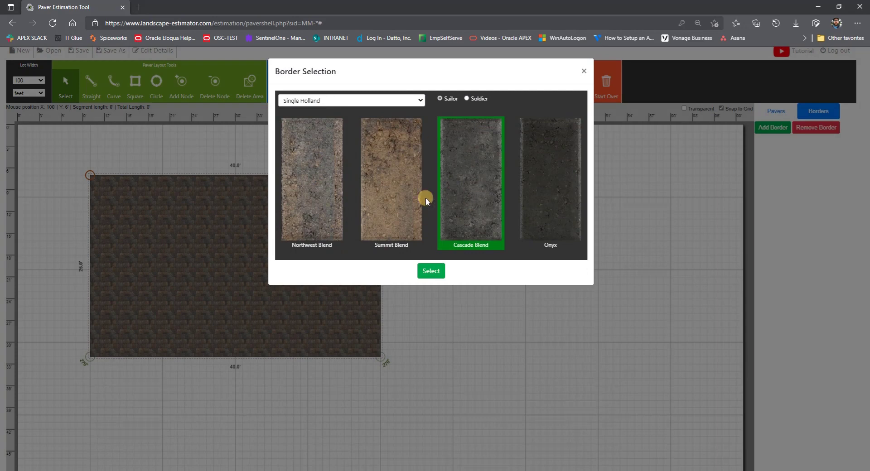
click(431, 271)
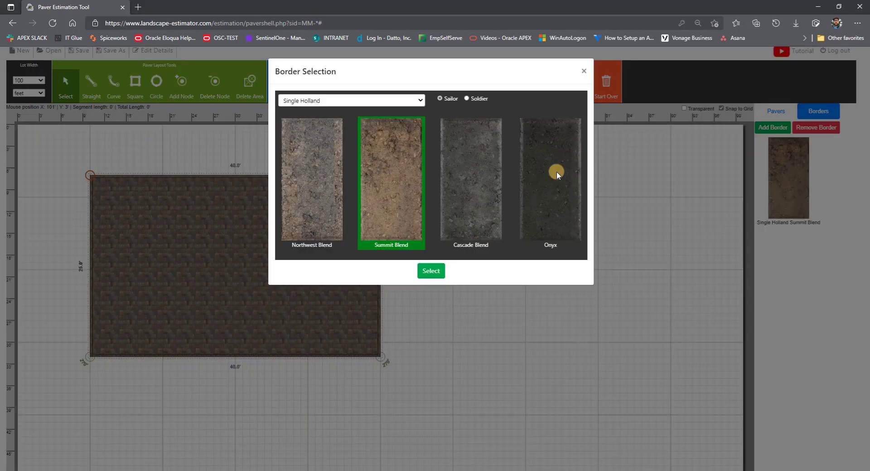
click(557, 171)
click(431, 271)
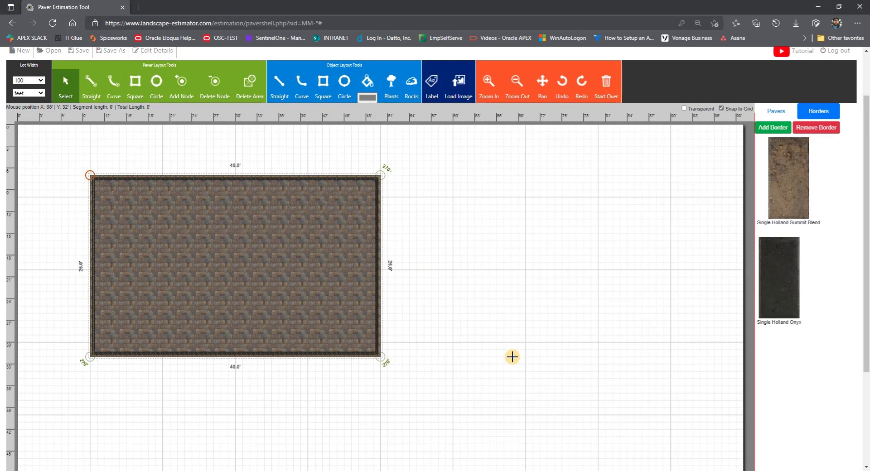
Draw a rectangular layout object about 30 by 12 ft inside the paver area and move it to the area's centre
scroll(414, 381, down, 2)
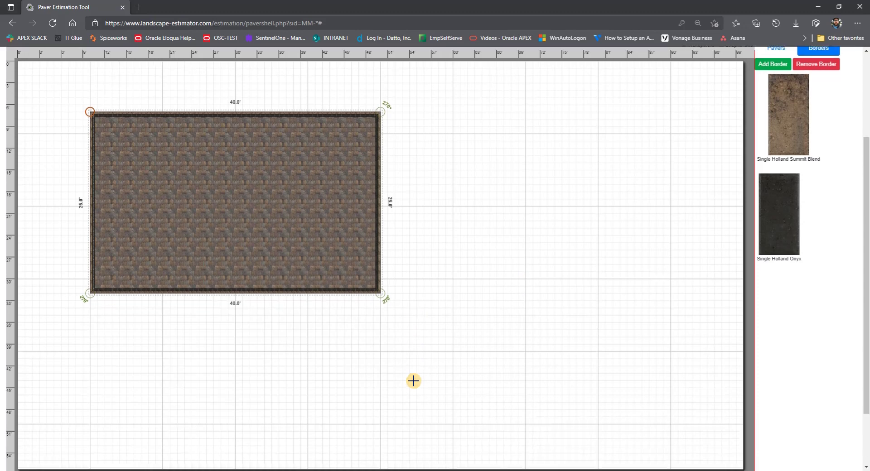
scroll(404, 361, up, 2)
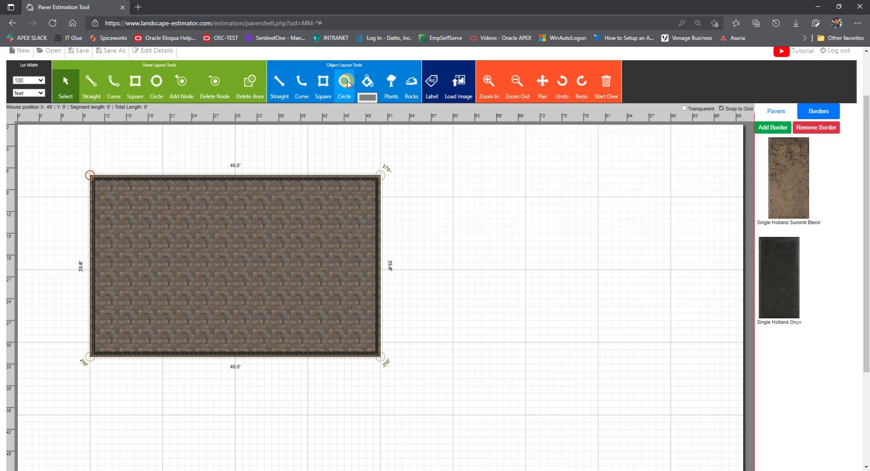
click(324, 82)
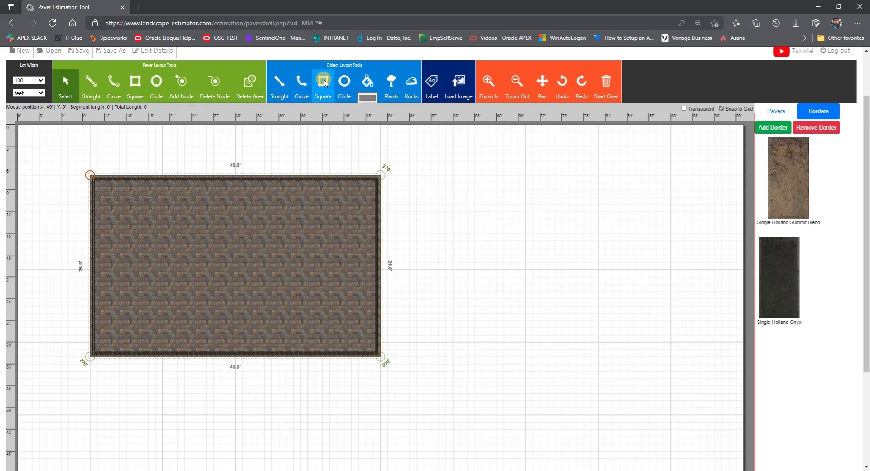
click(321, 84)
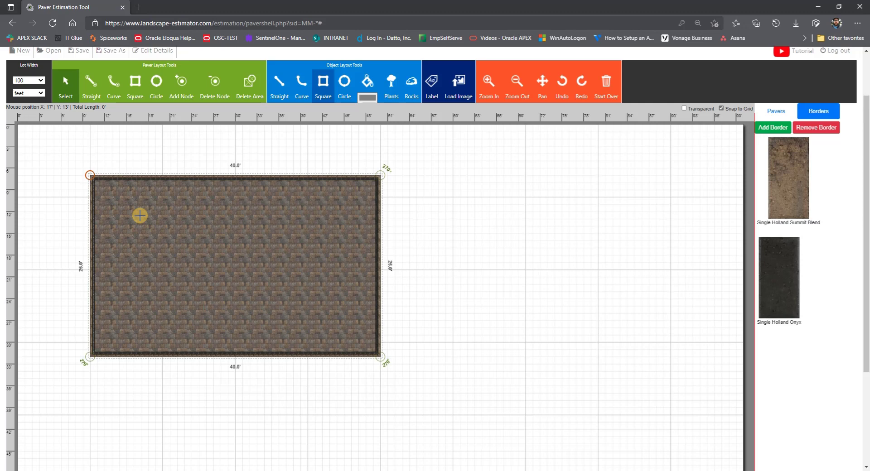
mouse_move(140, 215)
mouse_down()
mouse_move(235, 260)
mouse_move(308, 284)
mouse_move(358, 286)
mouse_move(360, 301)
mouse_up()
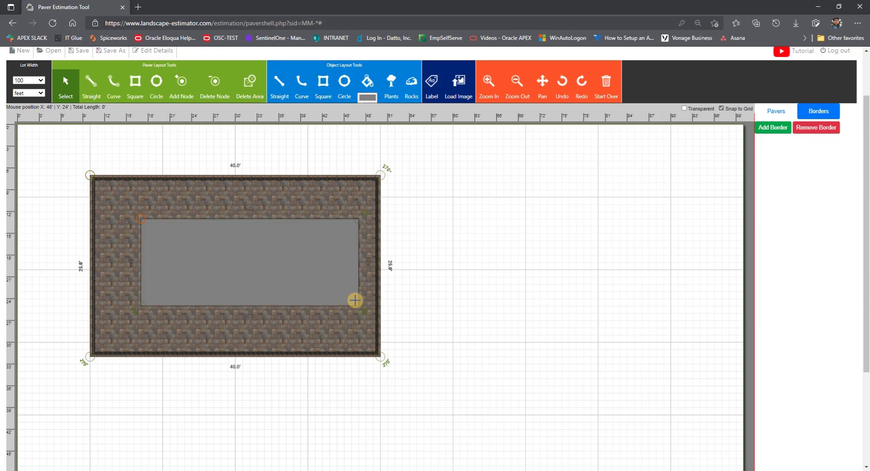
drag(249, 254, 233, 257)
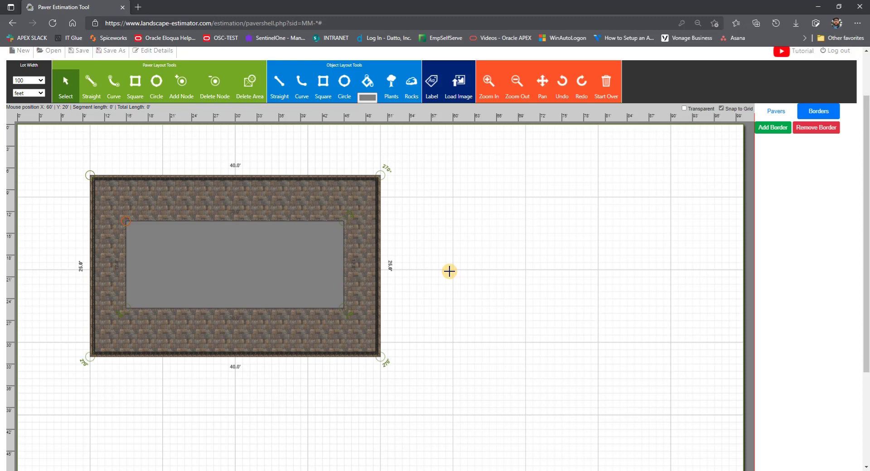
Label the inner rectangle "Swimming Pool"
scroll(435, 218, up, 3)
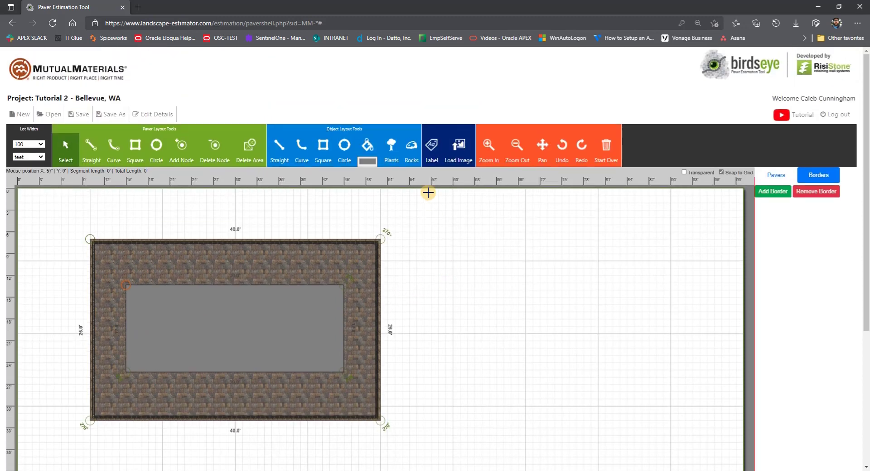
click(433, 152)
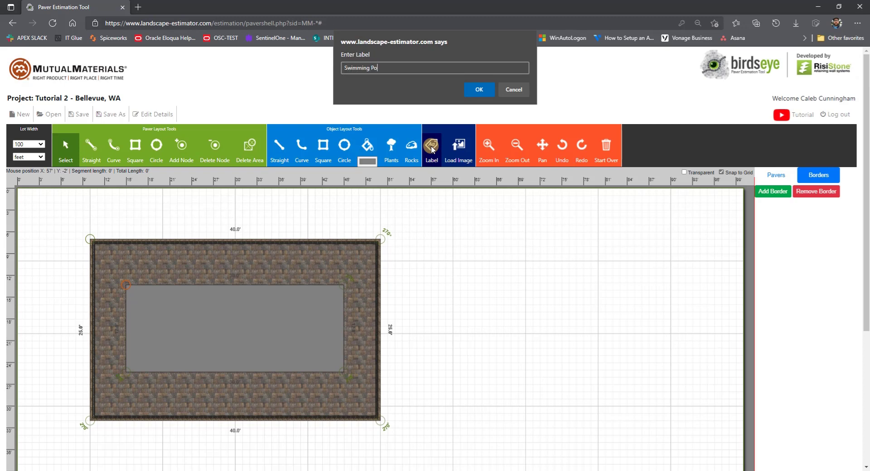
click(479, 89)
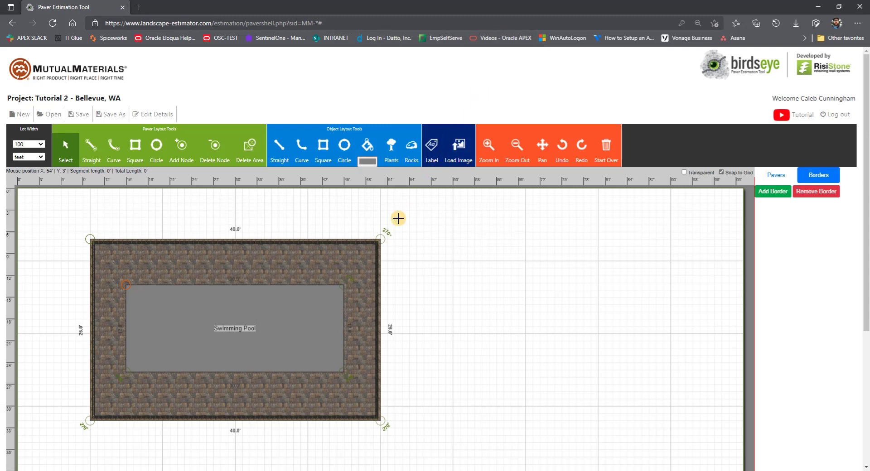
Change the swimming pool rectangle's fill colour to bright blue
click(367, 145)
click(367, 162)
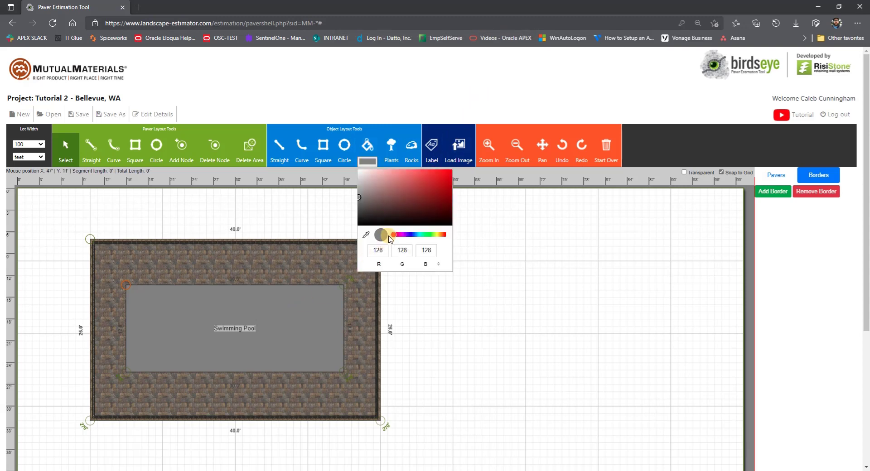
click(413, 235)
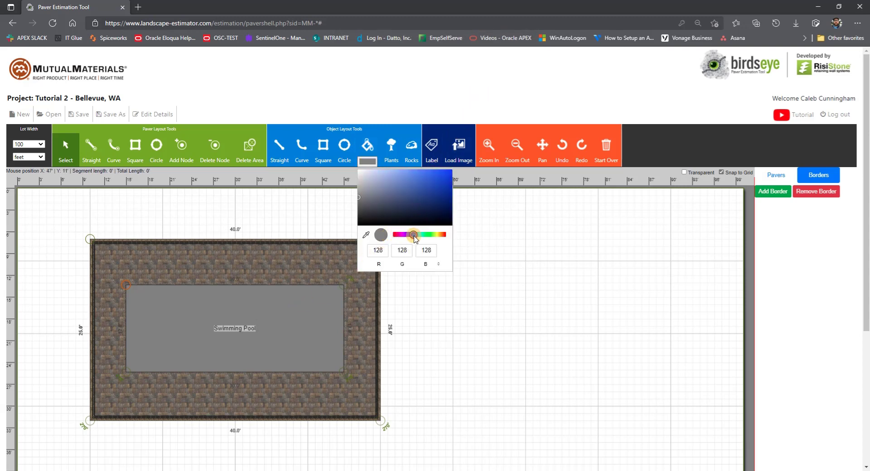
click(443, 176)
click(431, 302)
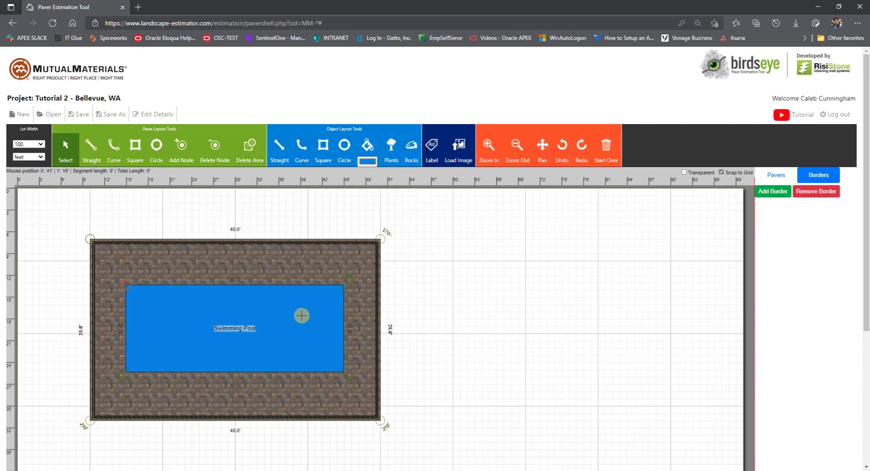
Add a Single Holland Sailor border in Cascade Blend around the swimming pool
click(775, 193)
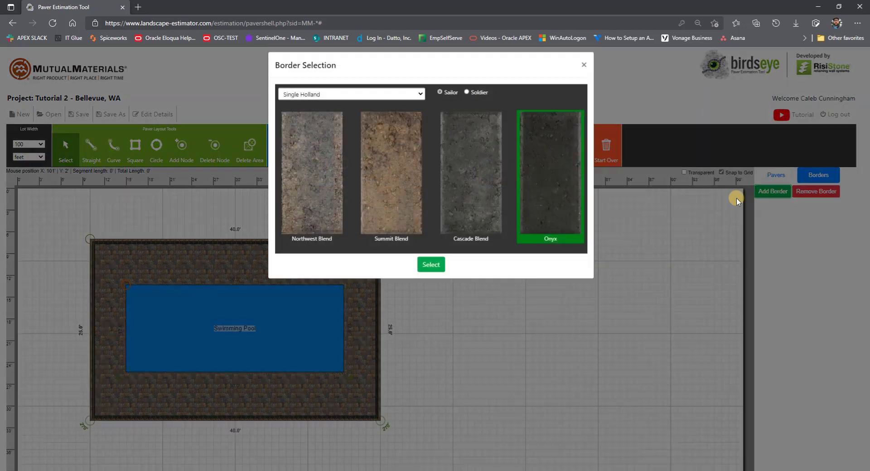
click(481, 199)
click(432, 267)
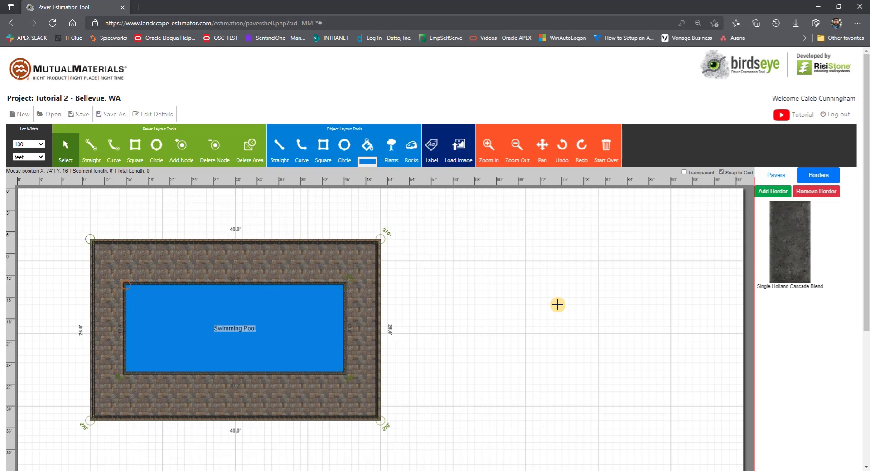
Draw a straight paver line about 8 ft long, running down from the patio's lower edge near its left corner
scroll(556, 306, down, 2)
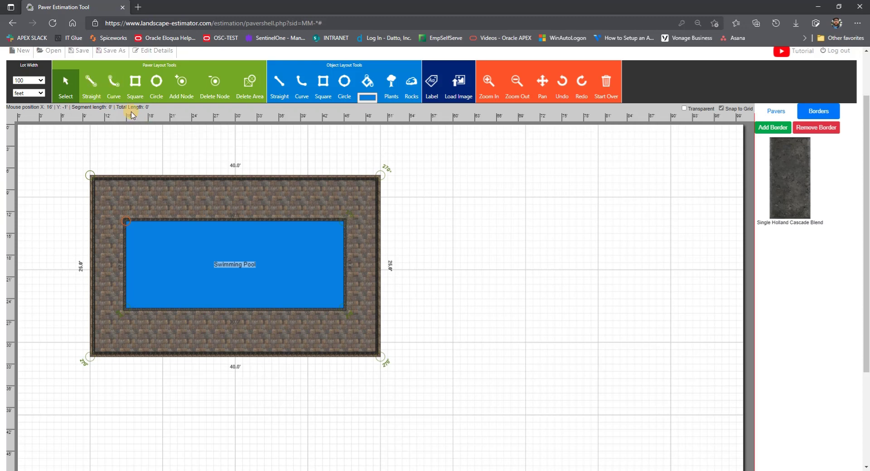
click(91, 84)
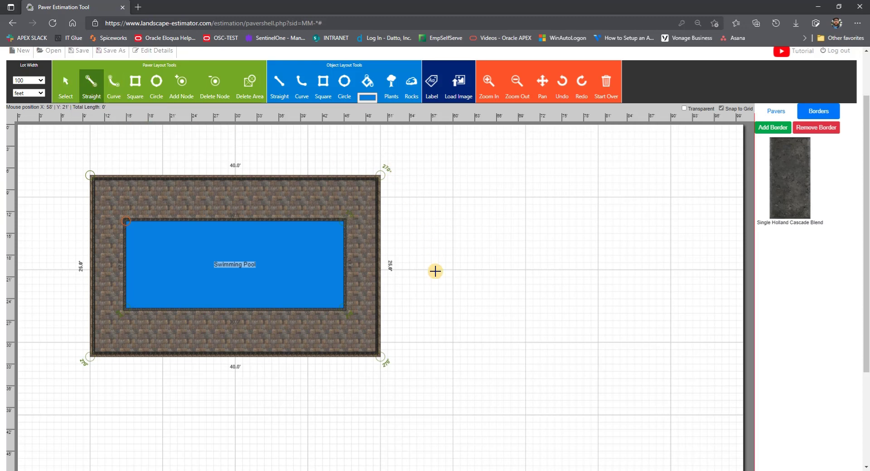
scroll(435, 270, down, 3)
scroll(419, 286, up, 3)
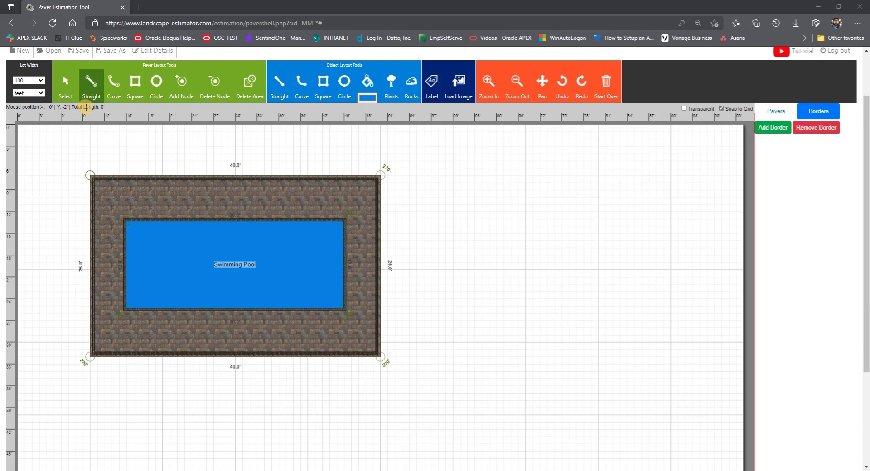
click(132, 355)
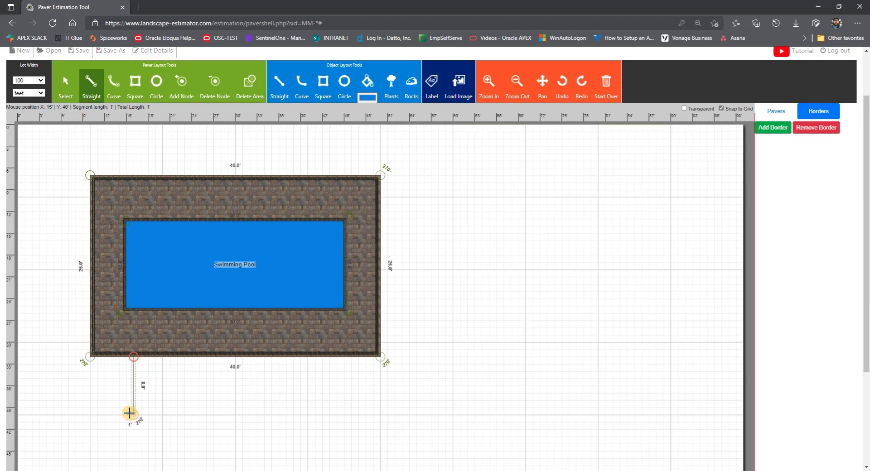
right_click(134, 414)
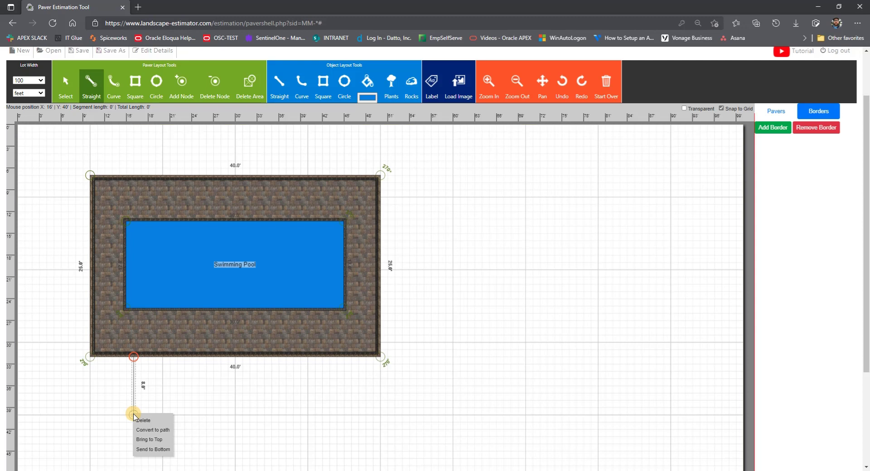
Continue the straight walkway line with two opposing arcs in an S-curve, the second with a radius of about 13.8 ft
right_click(139, 409)
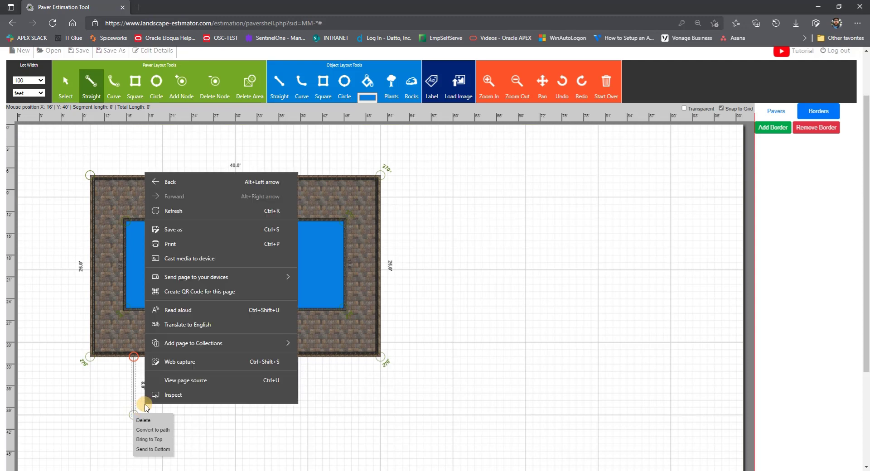
click(130, 404)
right_click(116, 411)
click(122, 417)
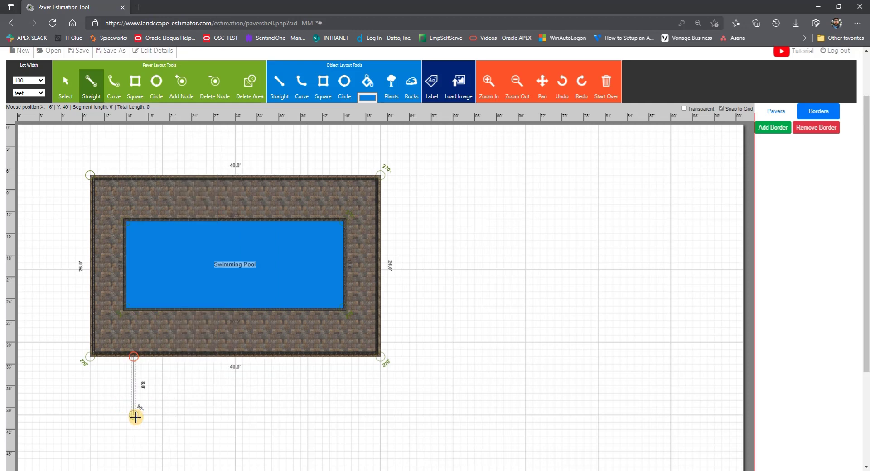
right_click(135, 392)
click(138, 407)
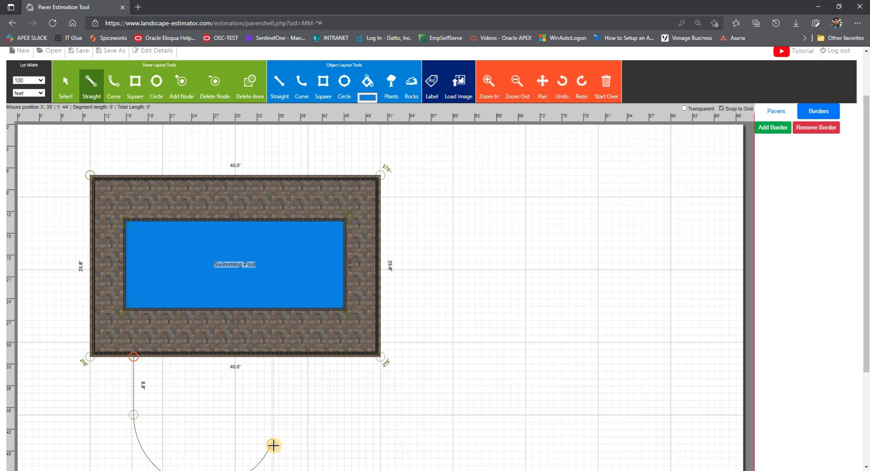
click(272, 445)
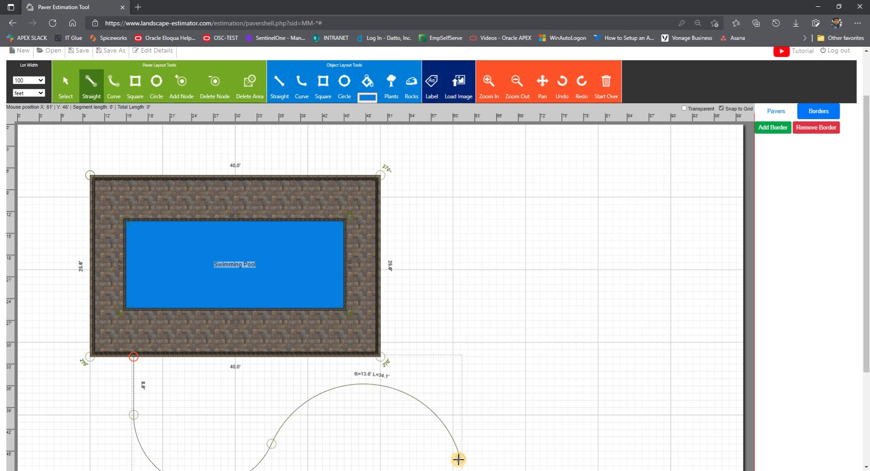
click(458, 459)
Convert the S-shaped line into a paver path with a thickness of 8
right_click(459, 457)
click(470, 444)
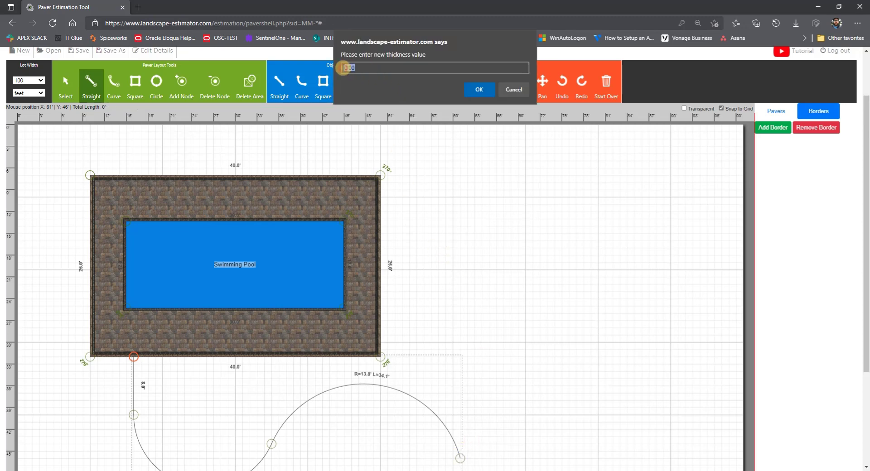
text(8)
key(Return)
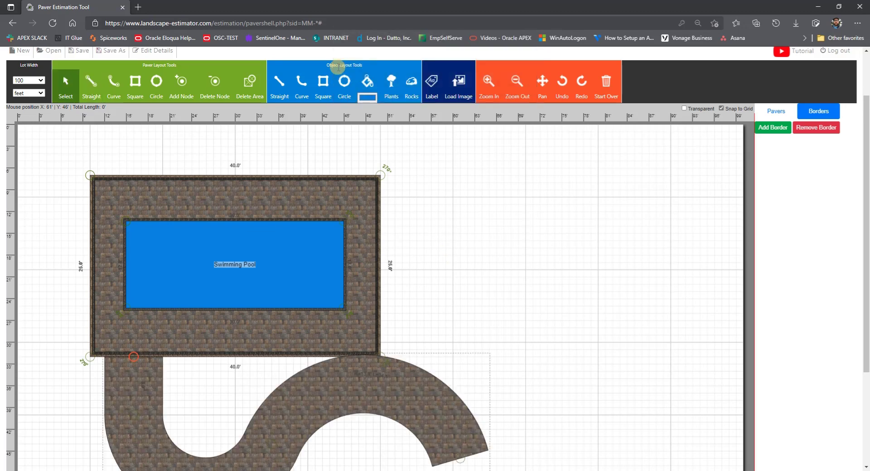
Add a Single Holland Sailor border in Onyx around the curving walkway
scroll(476, 154, down, 3)
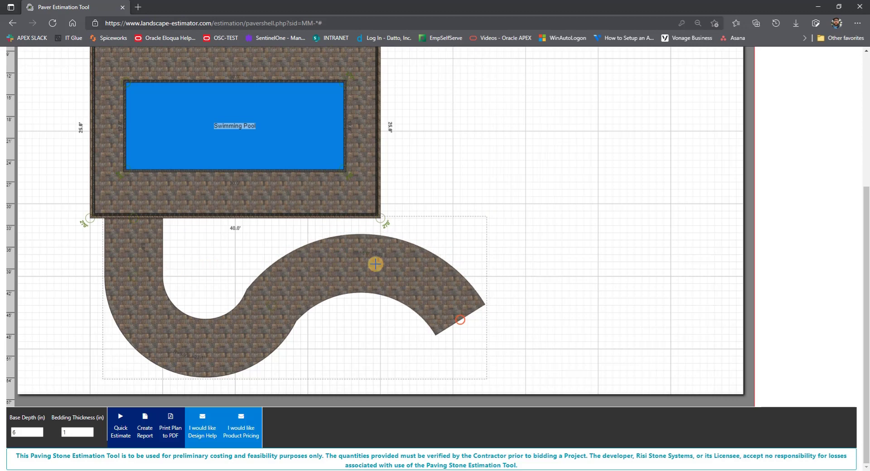
scroll(375, 263, up, 4)
click(773, 180)
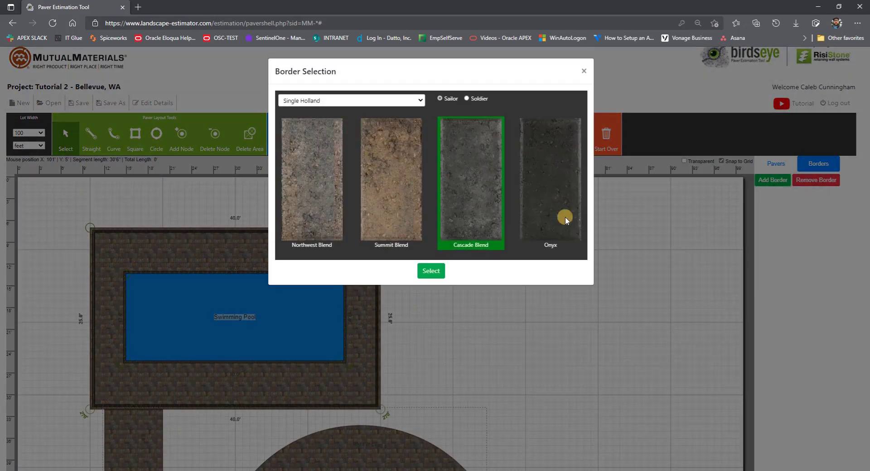
click(539, 198)
click(433, 271)
scroll(533, 305, down, 4)
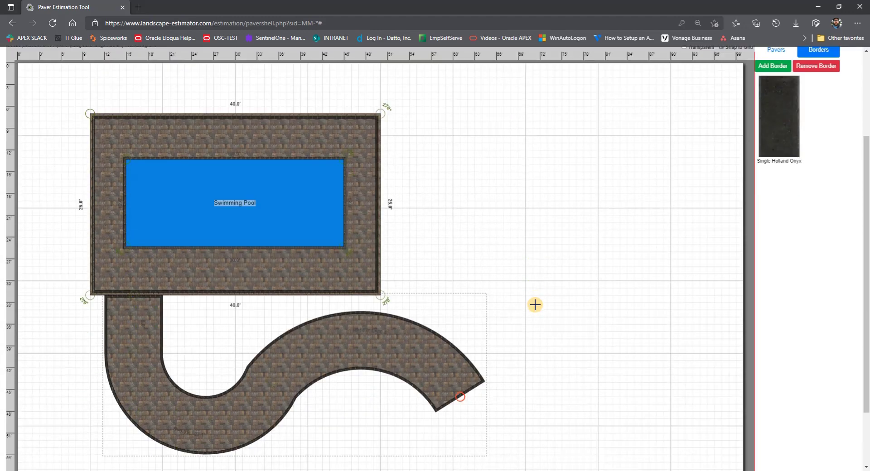
Draw a paver-area circle with a radius of about 9.2 ft and place it just beyond the walkway's free end
scroll(549, 297, up, 1)
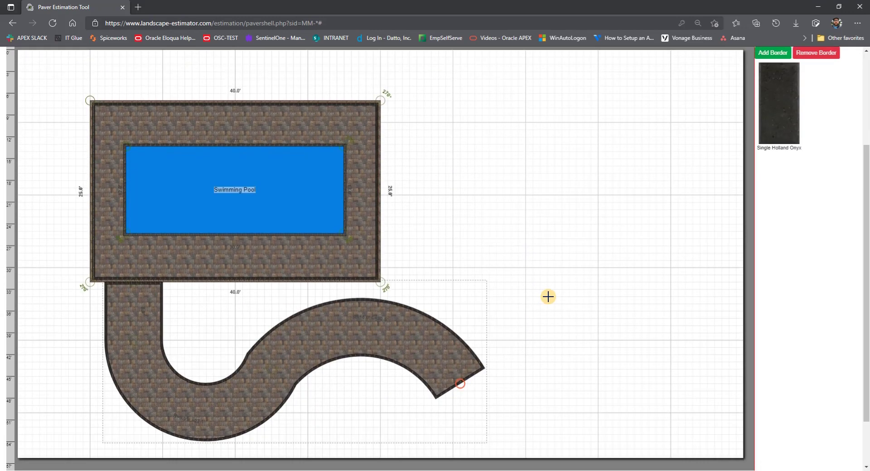
scroll(548, 296, up, 1)
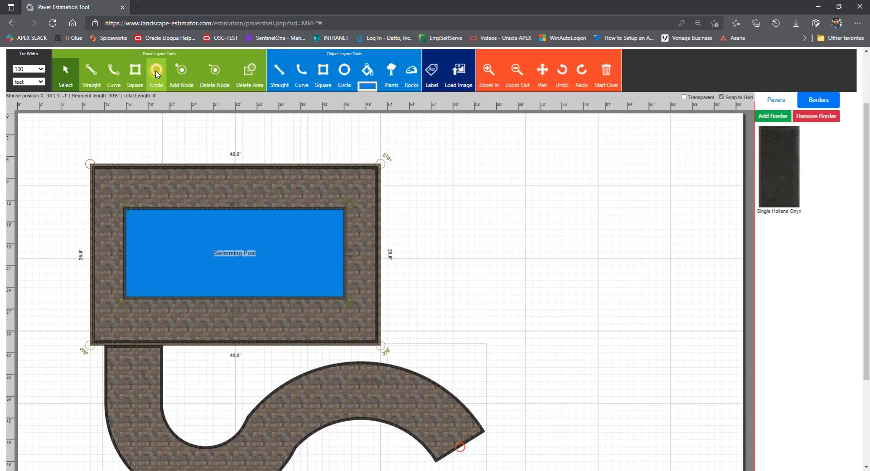
click(156, 74)
drag(547, 192, 595, 240)
scroll(682, 307, down, 2)
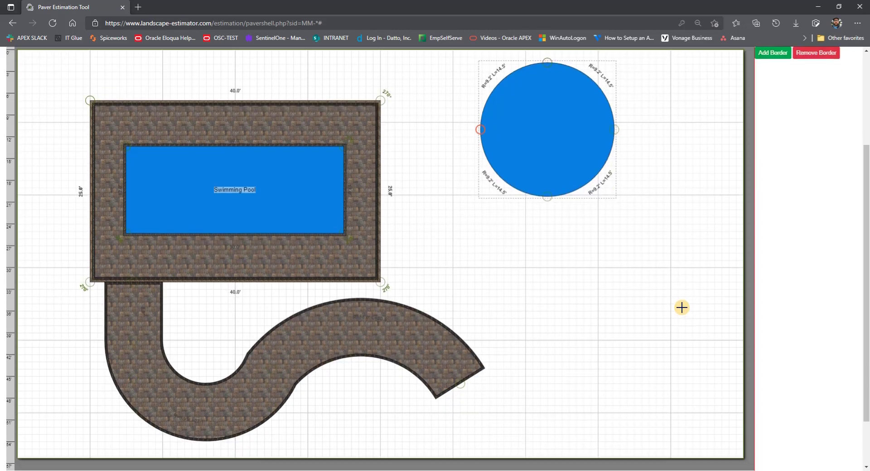
drag(547, 132, 554, 309)
Fill the new circle with the Double Holland Running Bond paver in Northwest Blend
scroll(761, 92, up, 2)
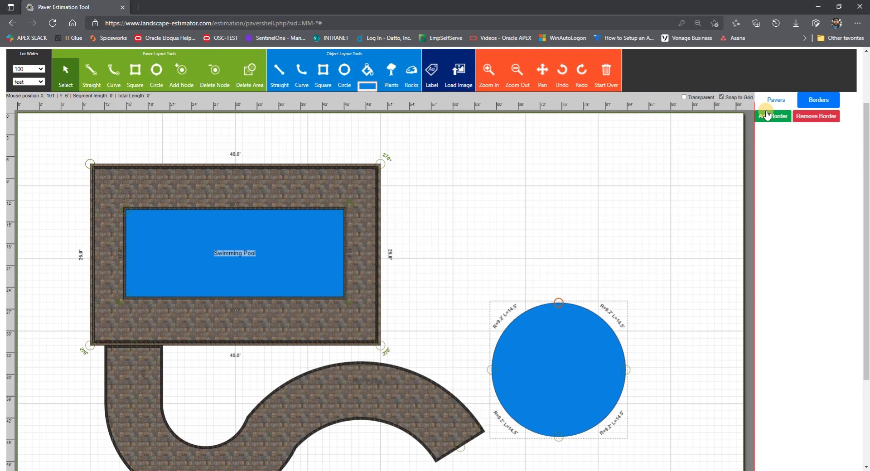
click(771, 99)
click(775, 117)
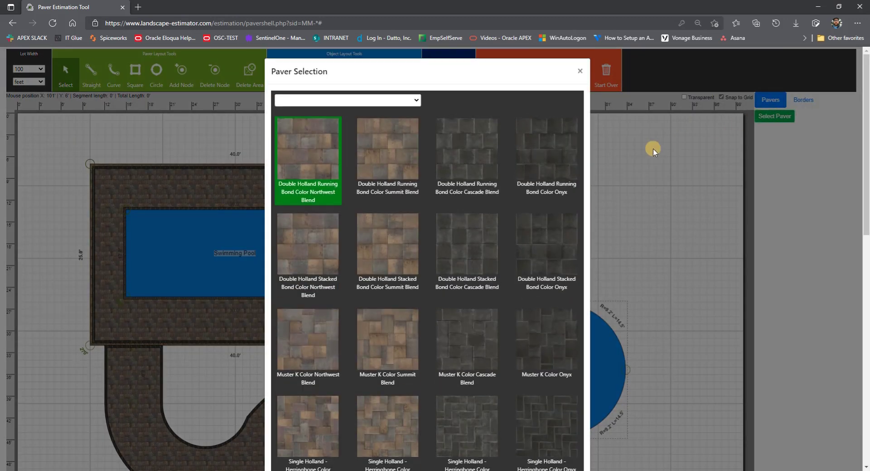
scroll(350, 191, down, 10)
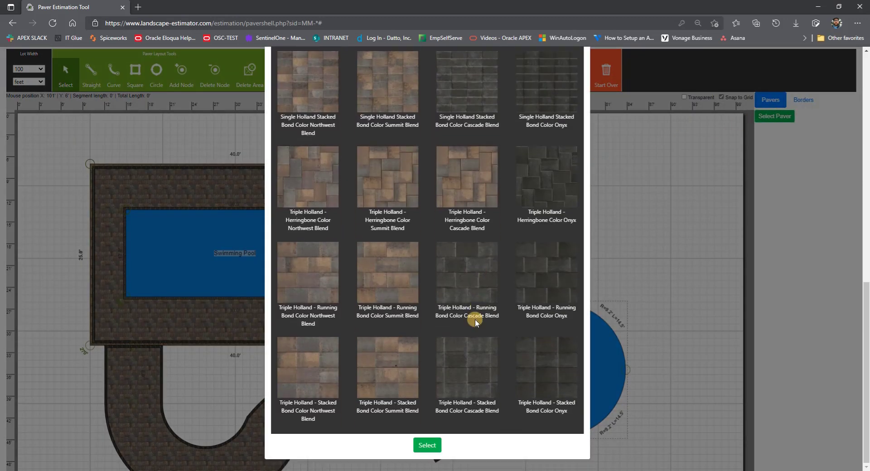
click(427, 445)
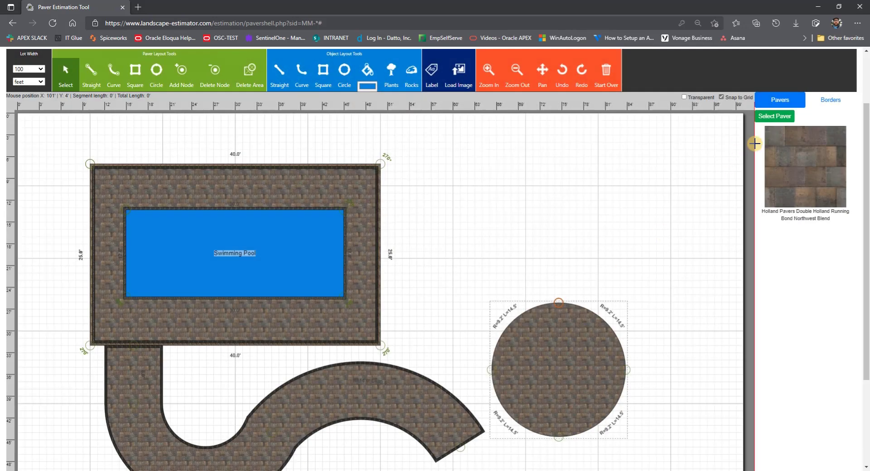
Add a Single Holland Sailor border in Onyx around the paver circle
click(834, 106)
click(773, 116)
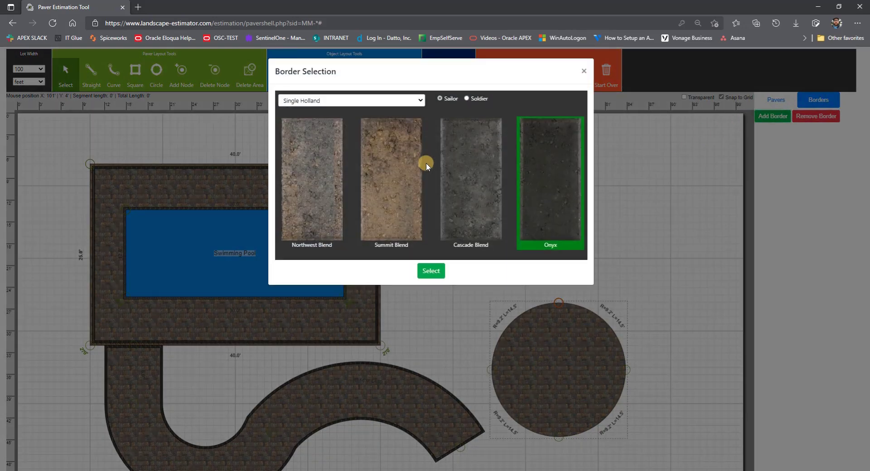
click(431, 271)
Move the paver circle over the walkway's free end and bring it to the top
scroll(580, 281, down, 3)
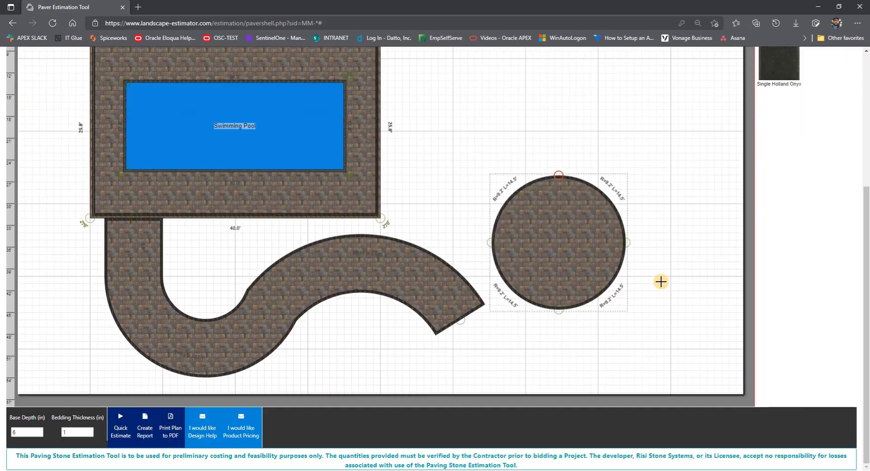
drag(565, 244, 500, 310)
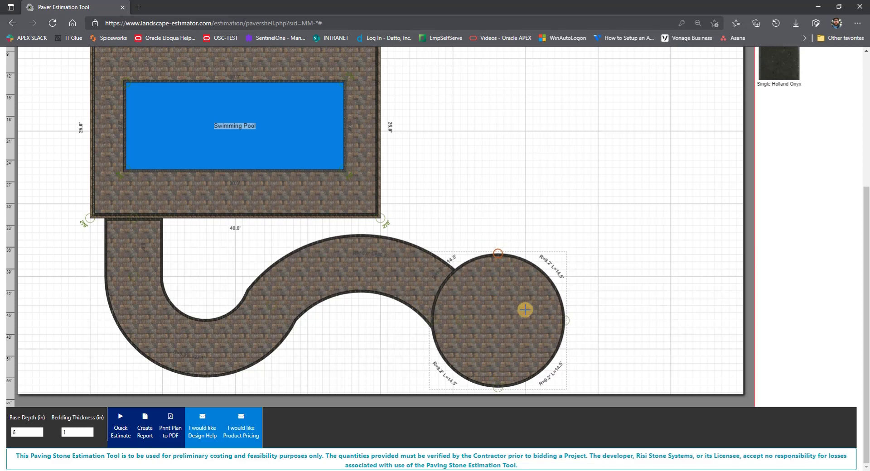
right_click(502, 309)
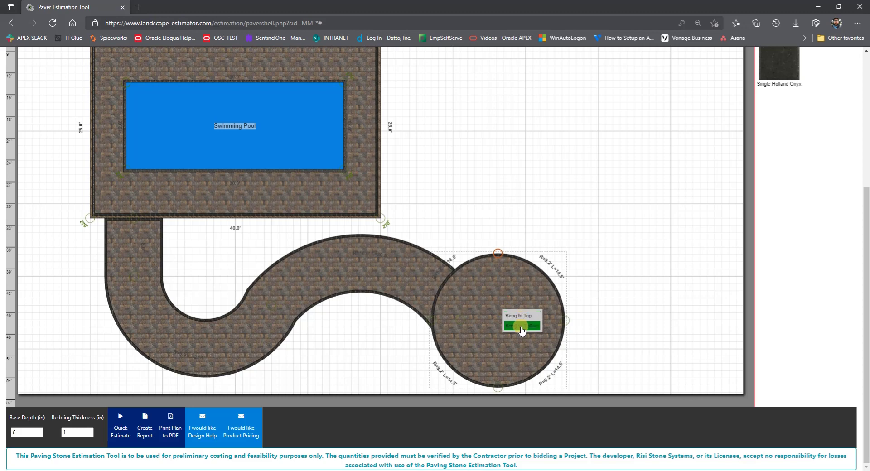
click(524, 317)
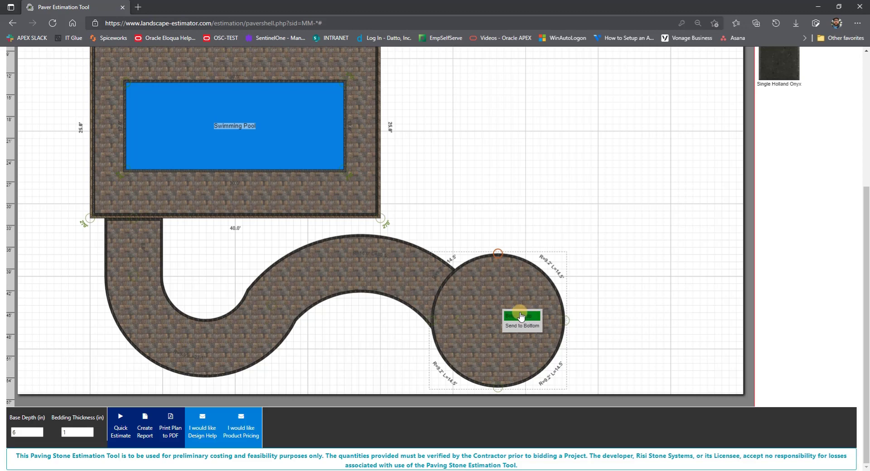
click(534, 225)
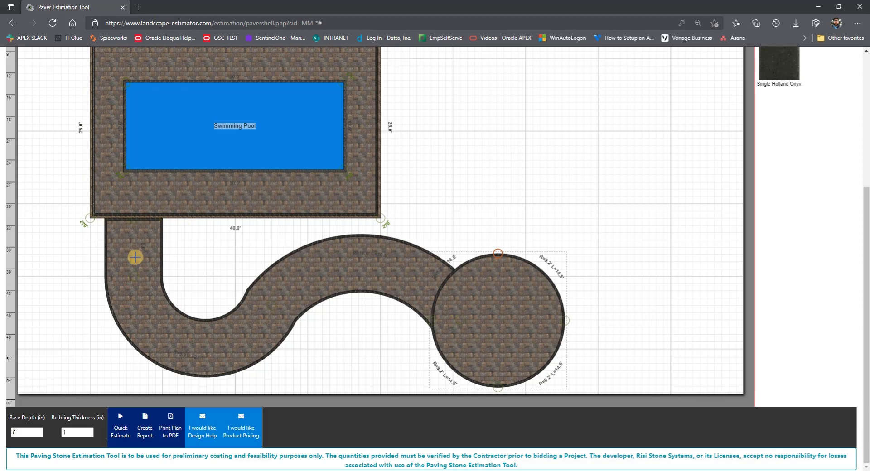
Move the walkway up slightly to overlap the patio's lower edge and send it to the bottom
drag(135, 257, 137, 247)
right_click(135, 209)
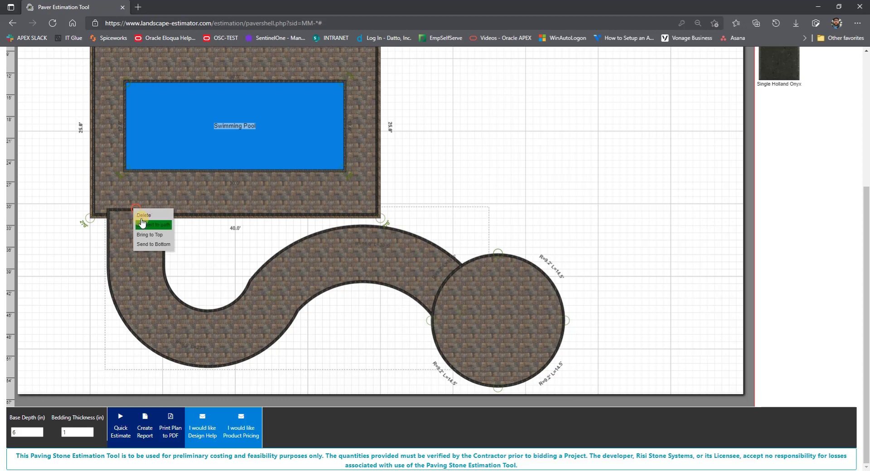
click(152, 245)
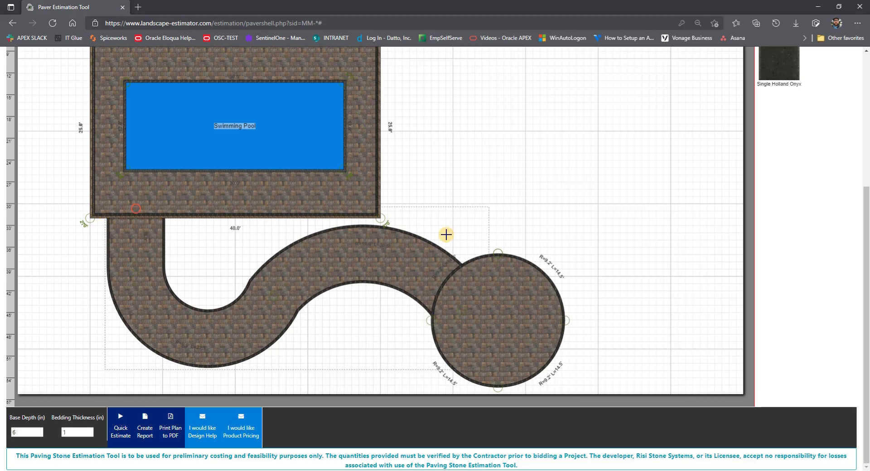
Draw a small object circle of about 25 sq ft in the middle of the round paver area
scroll(645, 271, up, 4)
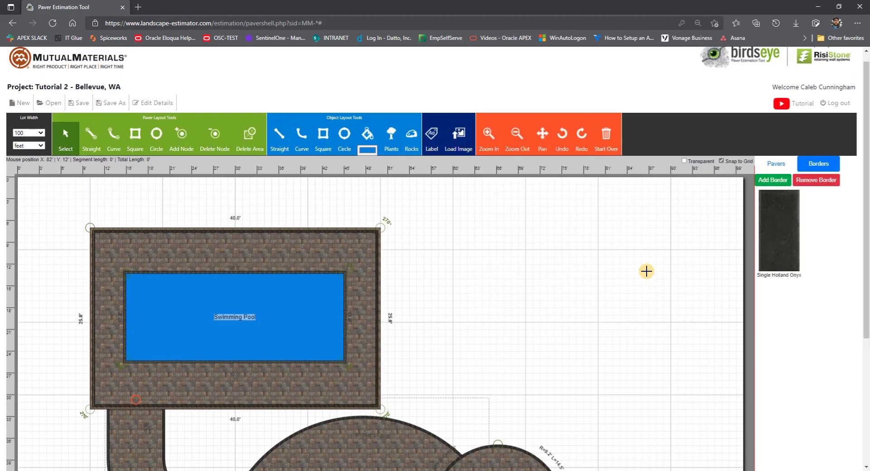
click(344, 137)
scroll(507, 266, down, 4)
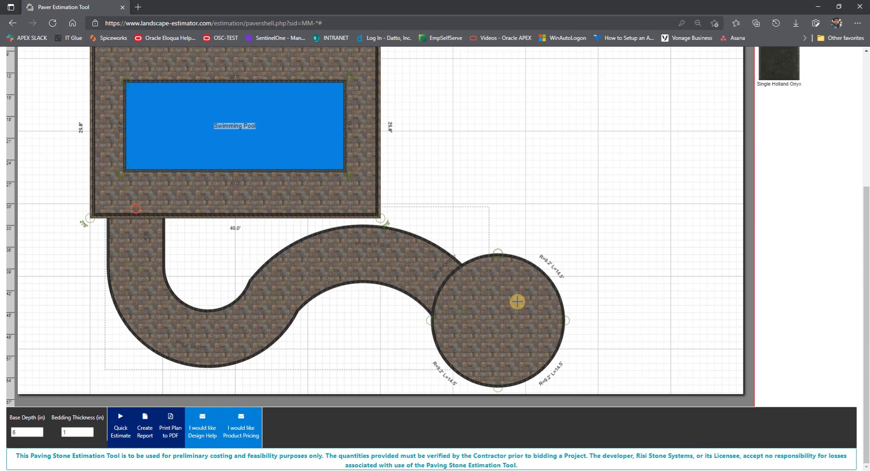
drag(484, 296, 499, 313)
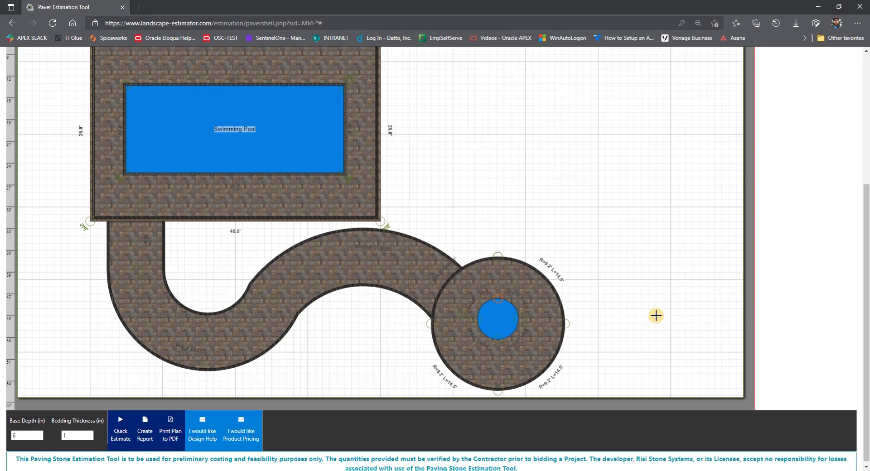
Add a Single Holland Sailor border in Cascade Blend around the small circle and nudge it to the paver circle's centre
scroll(656, 314, up, 3)
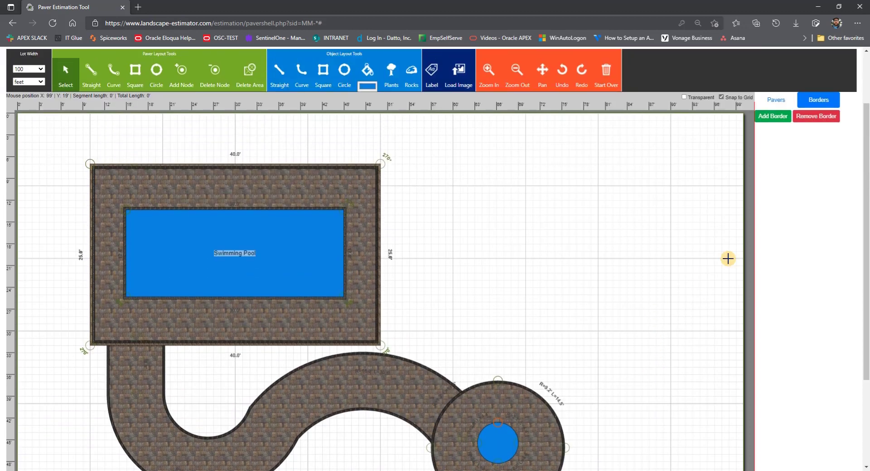
click(770, 117)
click(478, 180)
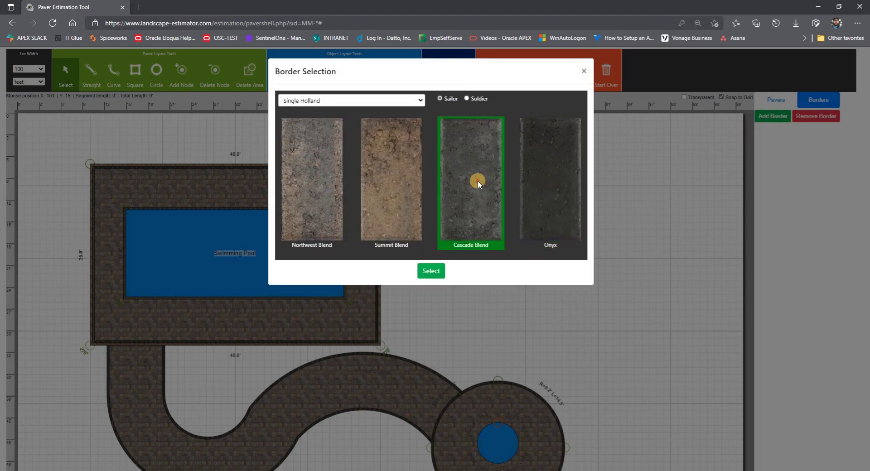
click(430, 272)
scroll(568, 304, down, 3)
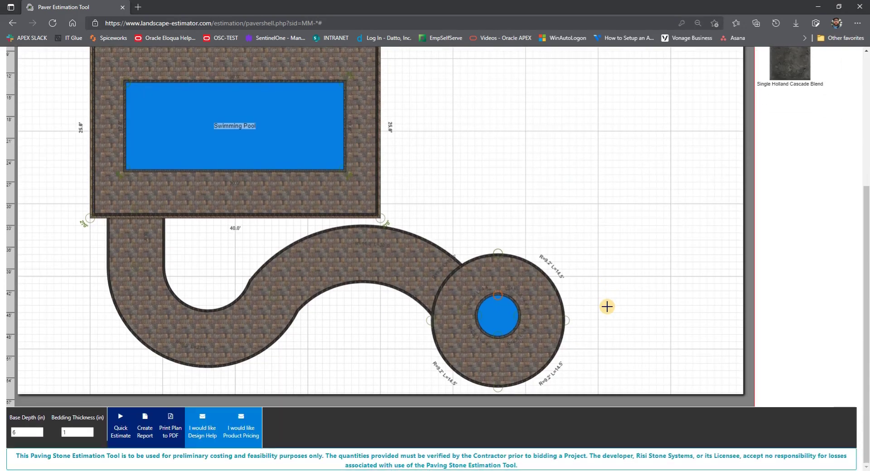
drag(496, 318, 496, 317)
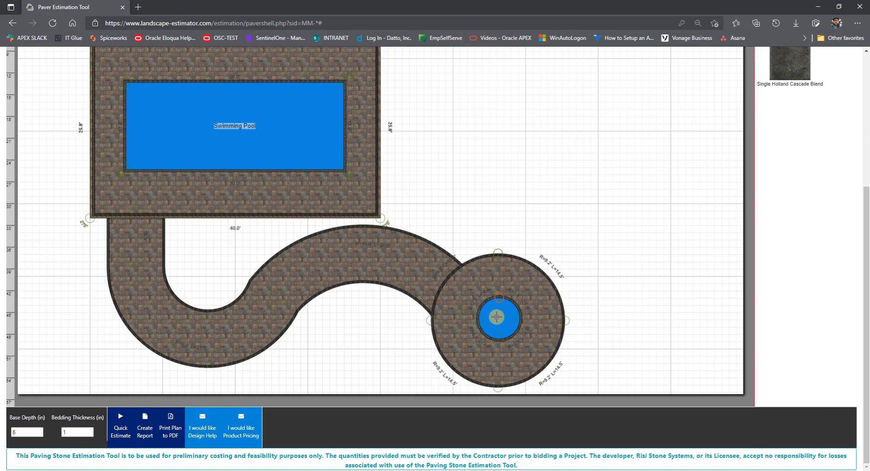
Place a tree beside the fire pit area's outer edge and scale it down slightly
click(591, 286)
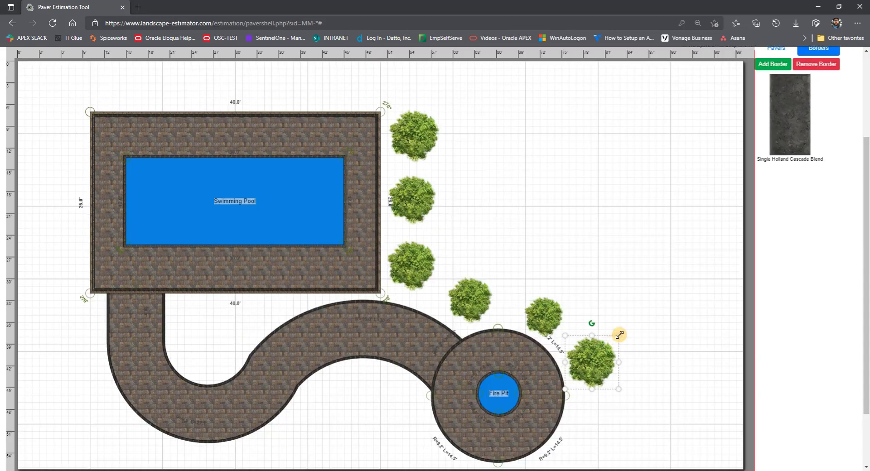
drag(616, 334, 610, 341)
Generate a quick estimate and review its area quantities, material totals, object areas and material bundling
scroll(658, 363, down, 3)
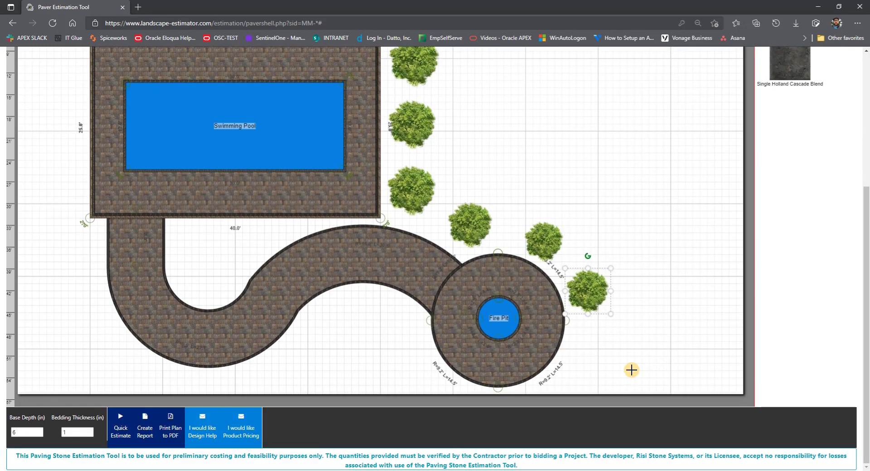
click(118, 425)
scroll(127, 404, down, 5)
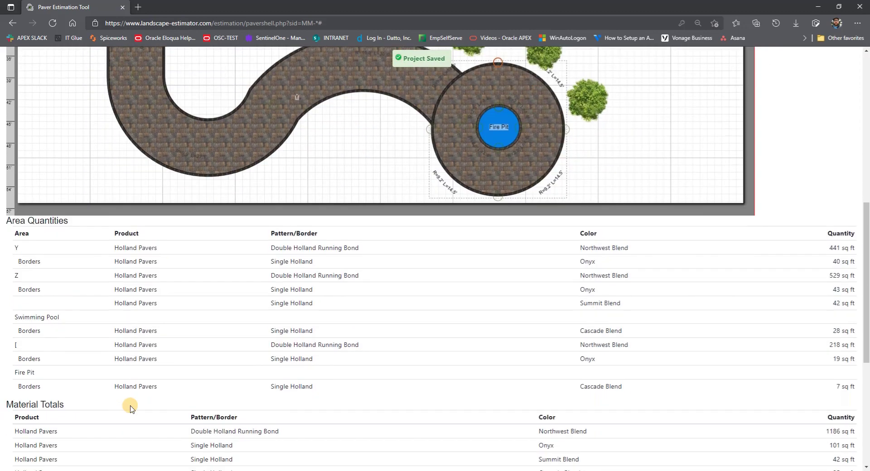
scroll(607, 256, down, 5)
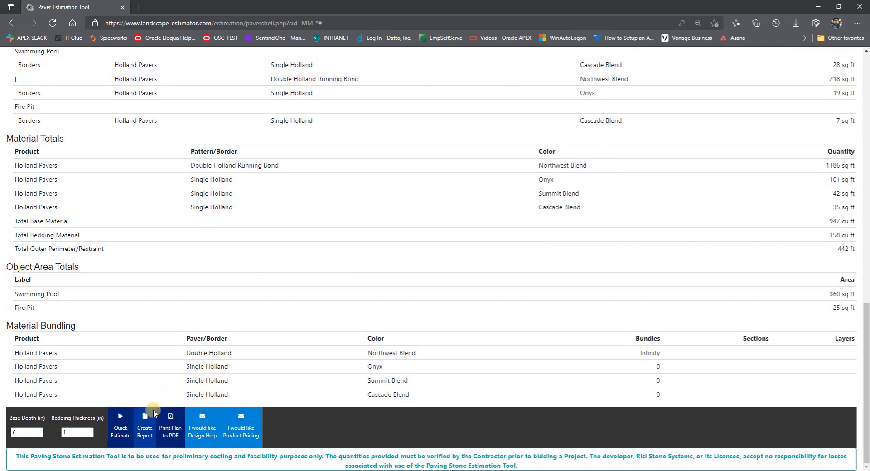
Create the full paver estimation report for the project and print the plan to PDF
click(143, 419)
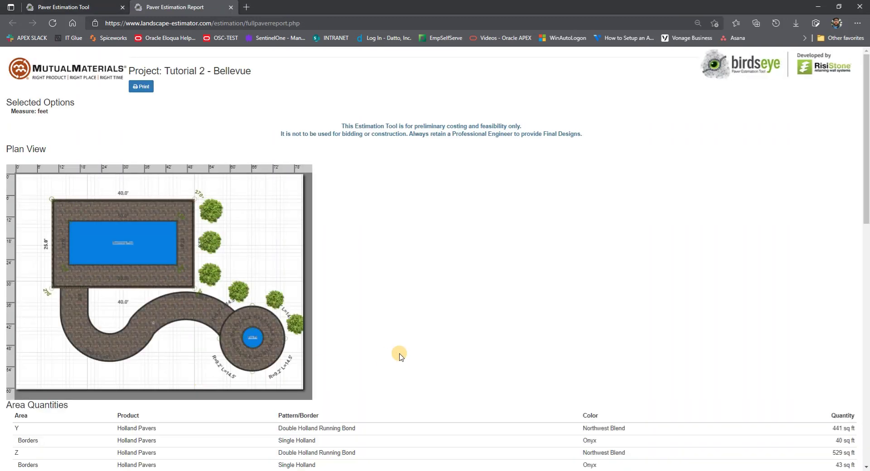
key(ctrl+shift+Tab)
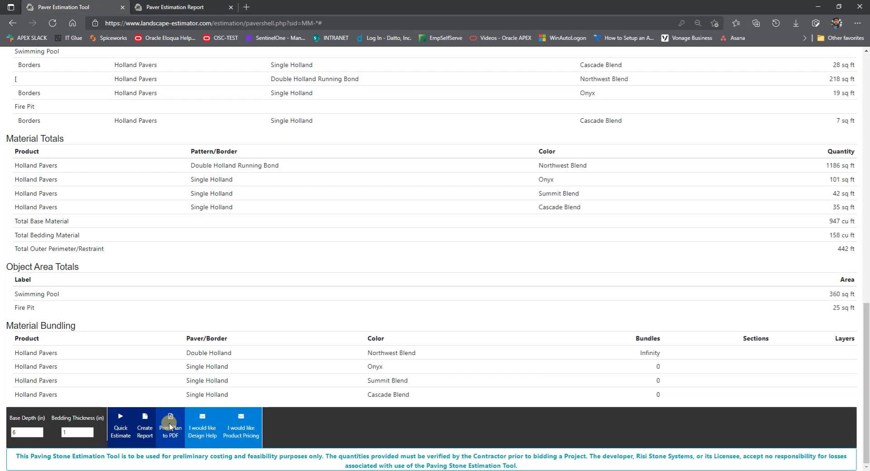
click(170, 426)
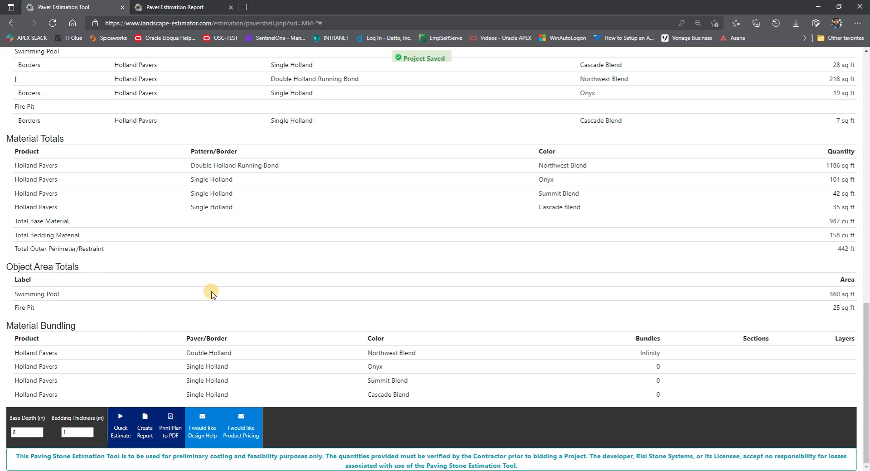
Review the report's plan view, material totals and object areas, and return to the estimation tool to look over the finished layout
click(187, 12)
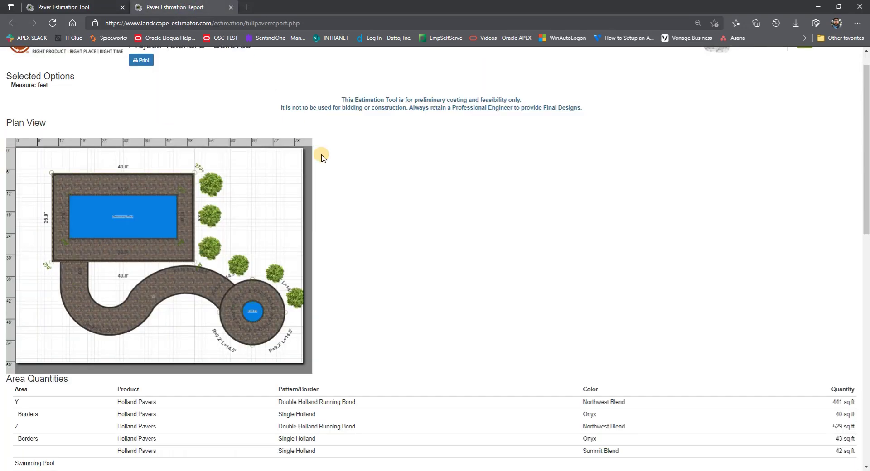
scroll(417, 244, down, 10)
scroll(417, 247, down, 4)
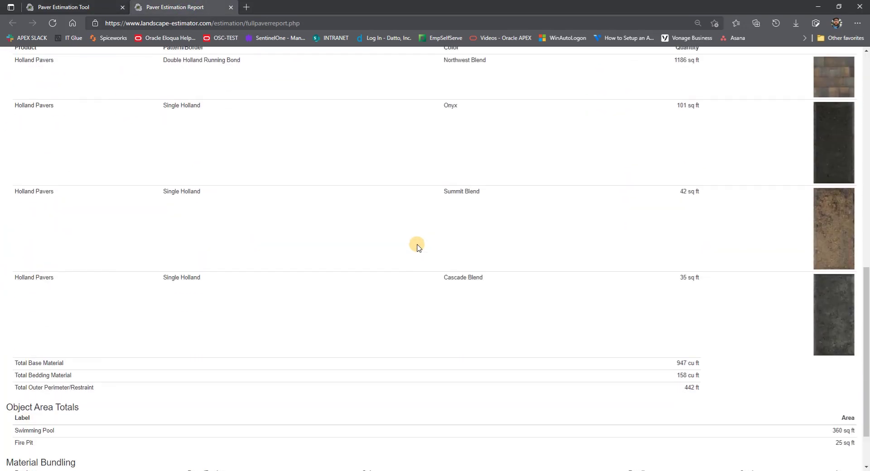
scroll(417, 247, up, 15)
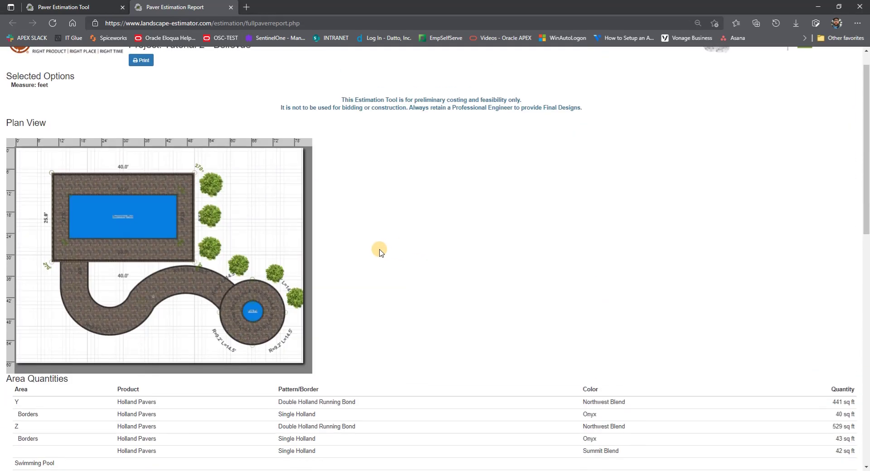
click(88, 11)
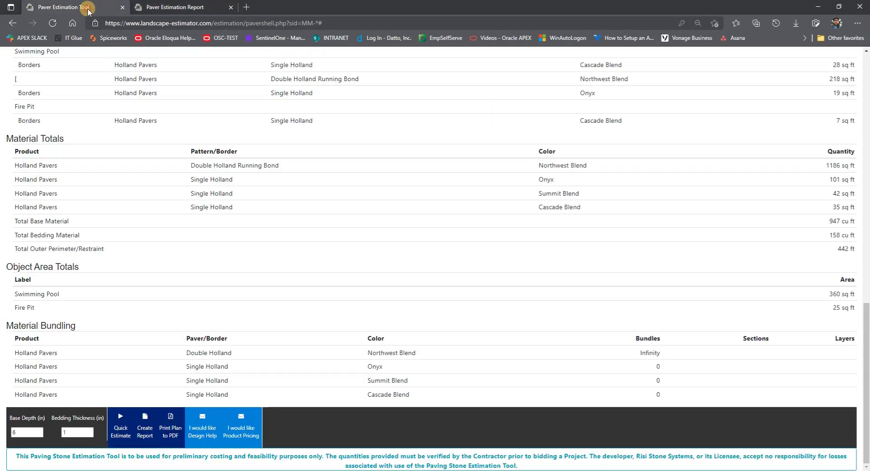
scroll(235, 188, up, 15)
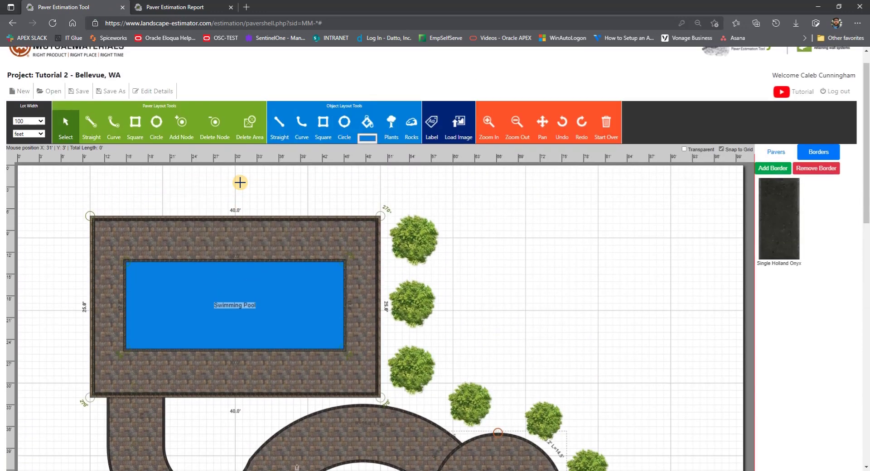
scroll(240, 183, down, 3)
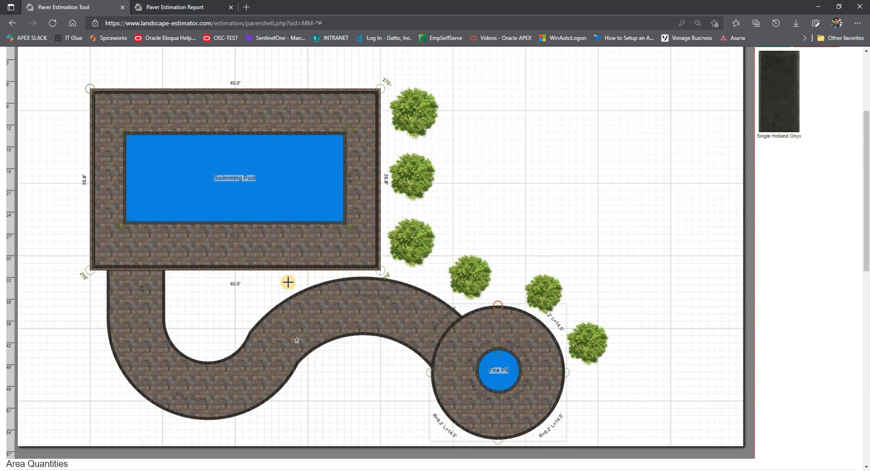